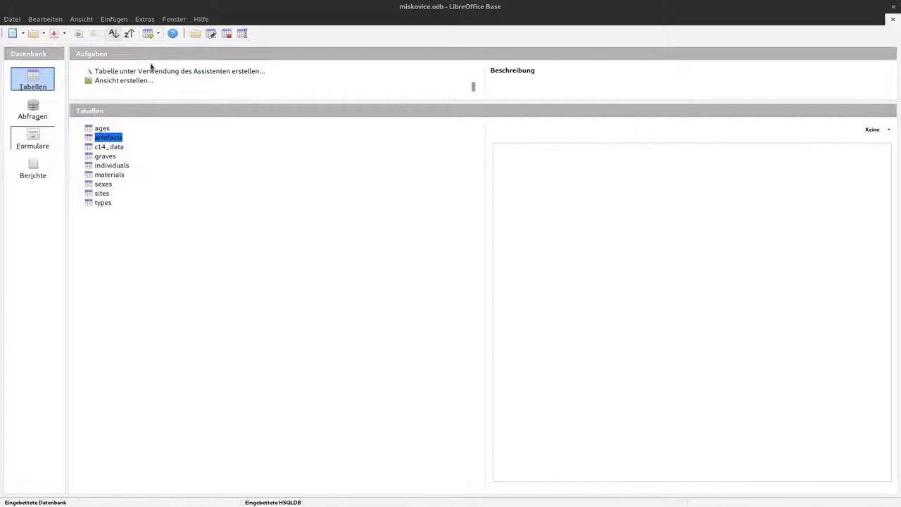
- Review the relationship diagram of the miskovice database tables and close it
{"action": "left_click", "coordinate": [145, 19]}
{"action": "left_click", "coordinate": [161, 34]}
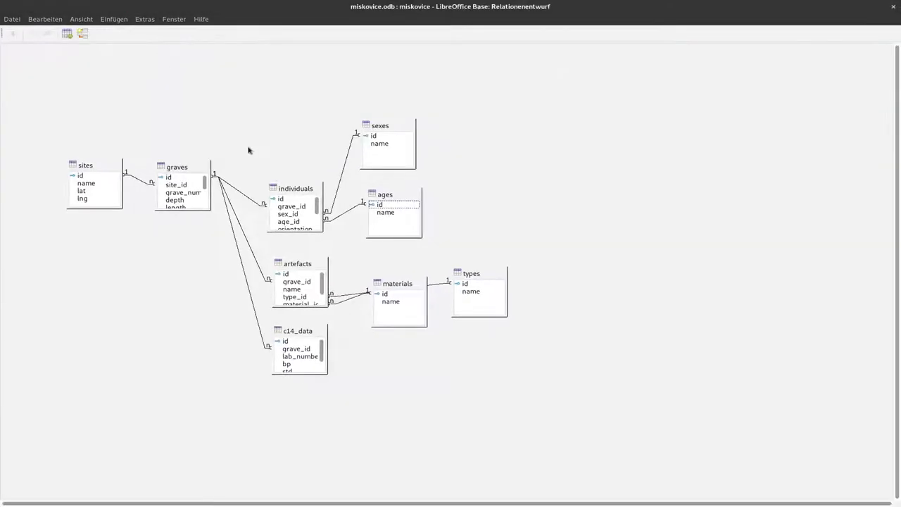
{"action": "left_click", "coordinate": [894, 7]}
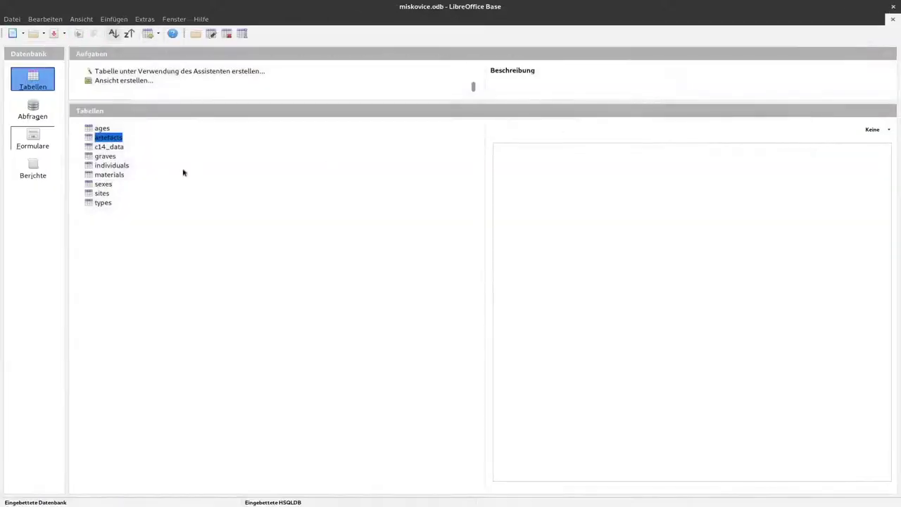
- Start a new form with the Form Wizard and include all fields of the graves table
{"action": "left_click", "coordinate": [40, 140]}
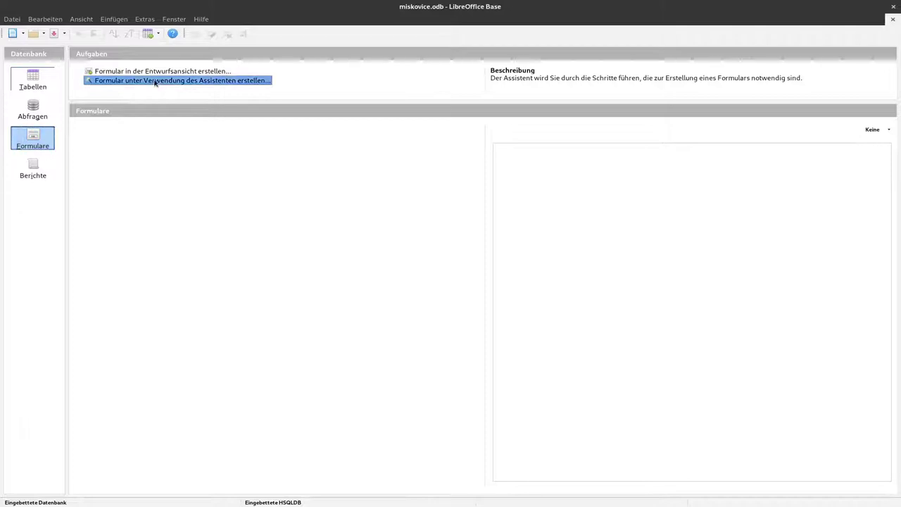
{"action": "left_click", "coordinate": [154, 81]}
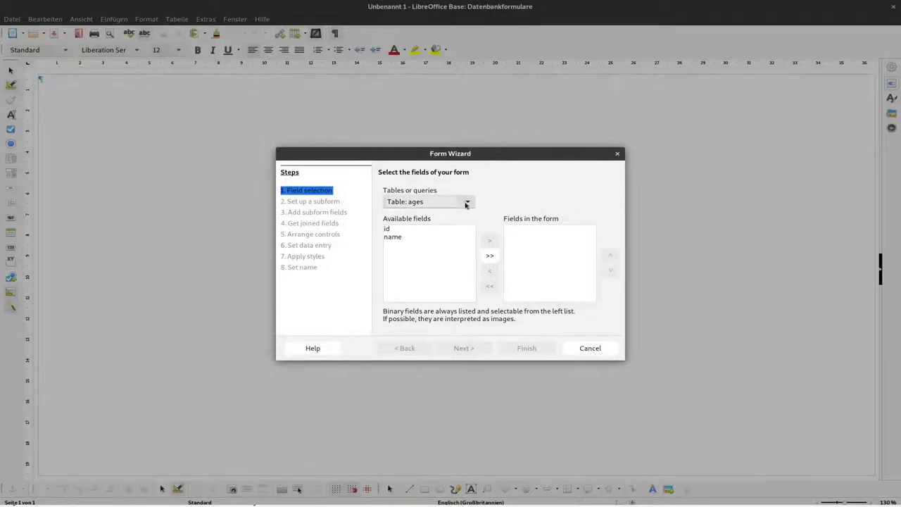
{"action": "left_click", "coordinate": [466, 203]}
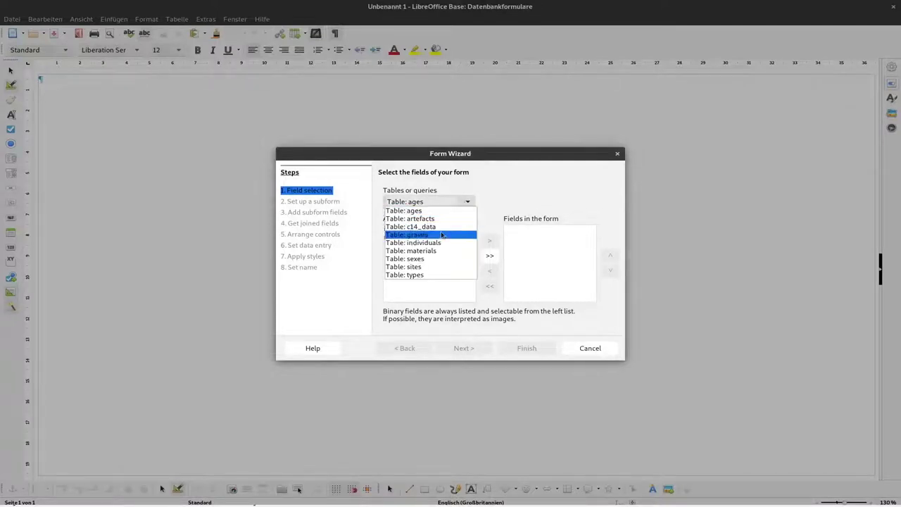
{"action": "left_click", "coordinate": [416, 235]}
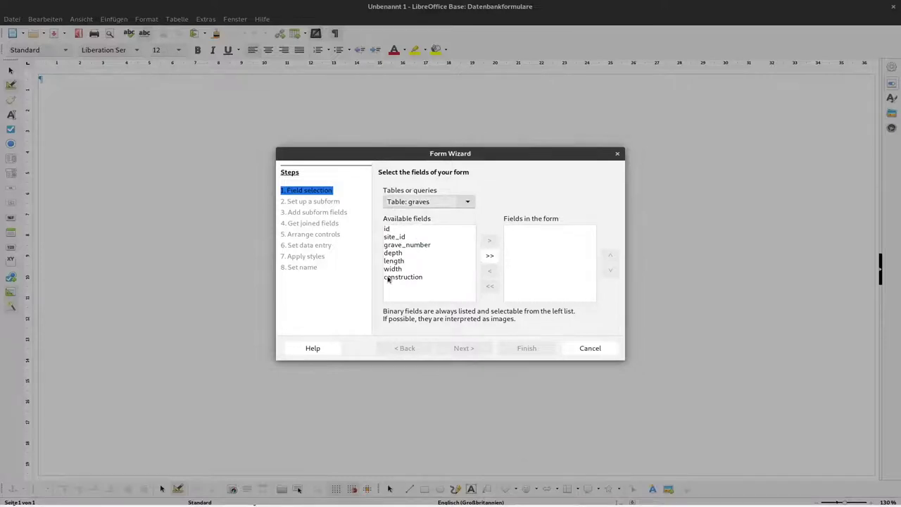
{"action": "left_click", "coordinate": [395, 229]}
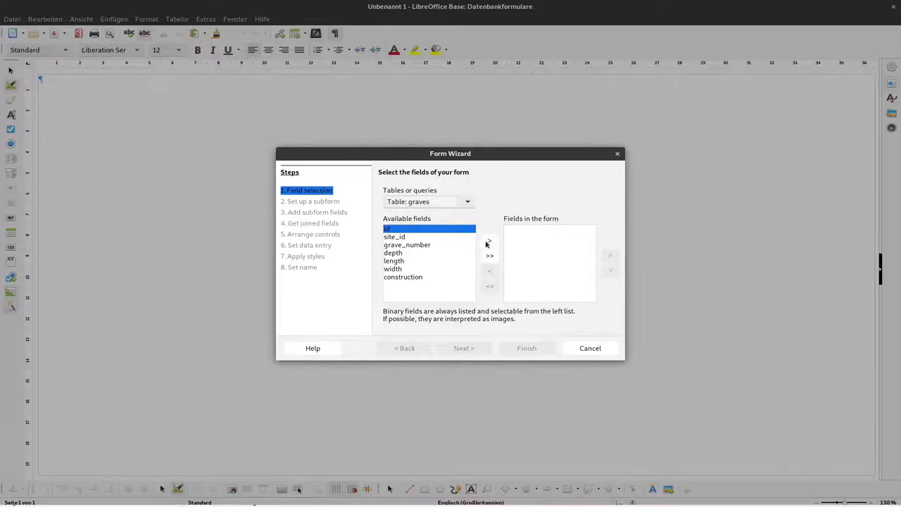
{"action": "left_click", "coordinate": [489, 242]}
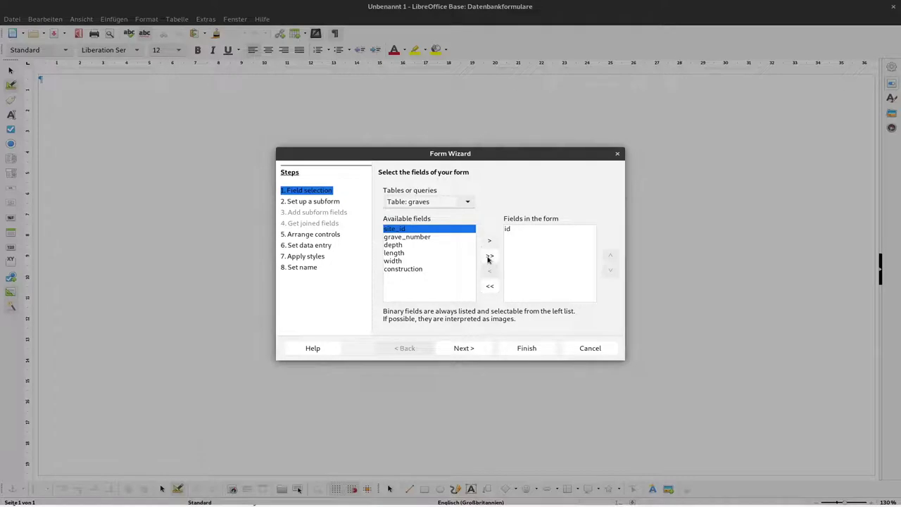
{"action": "left_click", "coordinate": [489, 257]}
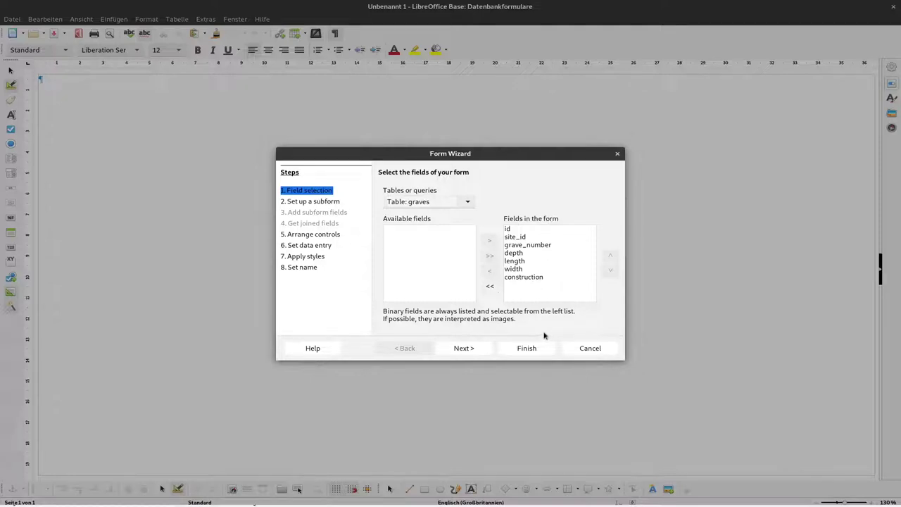
{"action": "left_click", "coordinate": [463, 348]}
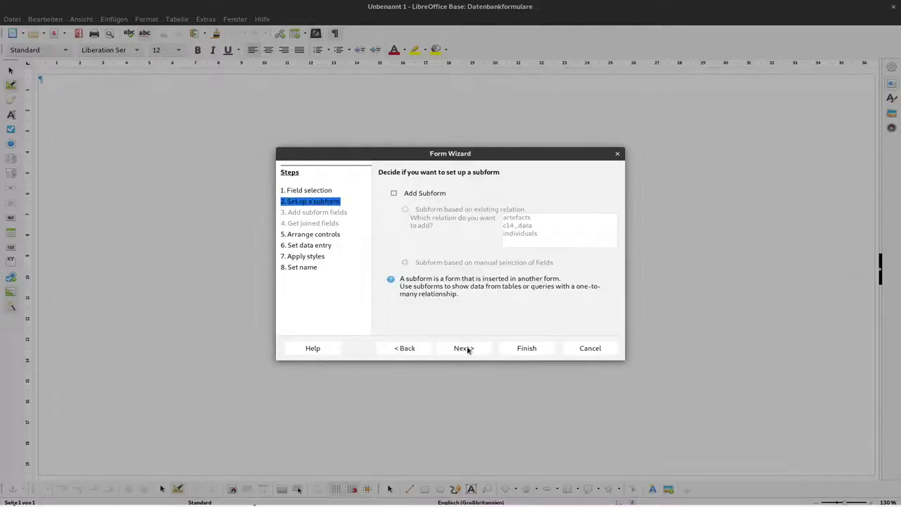
- Add a subform based on the existing artefacts relation and include all of its fields
{"action": "left_click", "coordinate": [426, 194]}
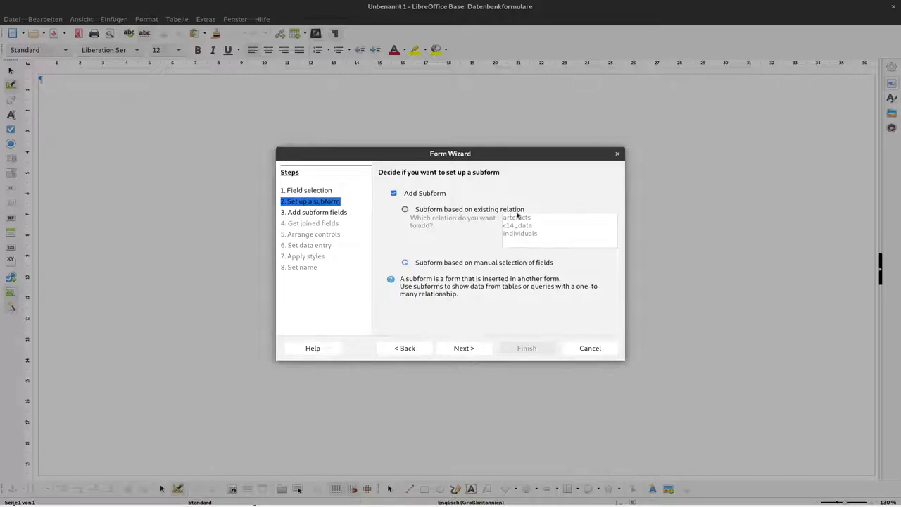
{"action": "left_click", "coordinate": [479, 211]}
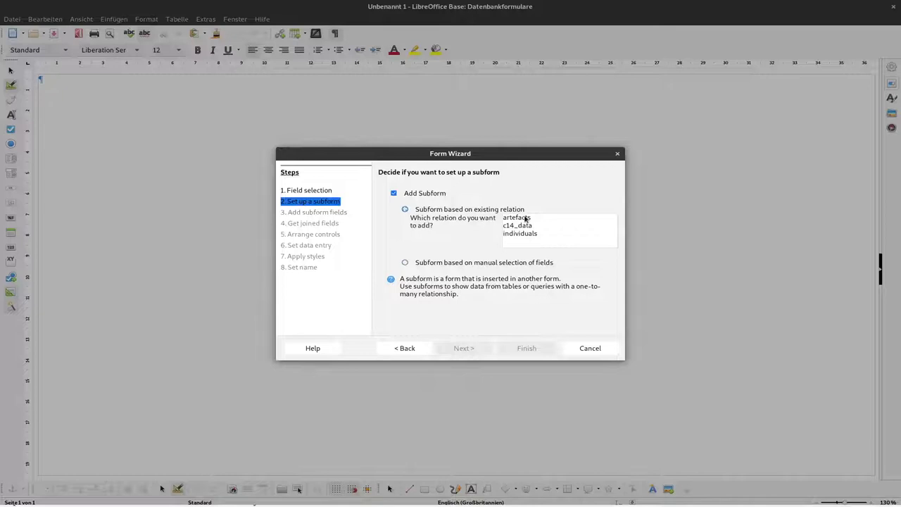
{"action": "left_click", "coordinate": [525, 219]}
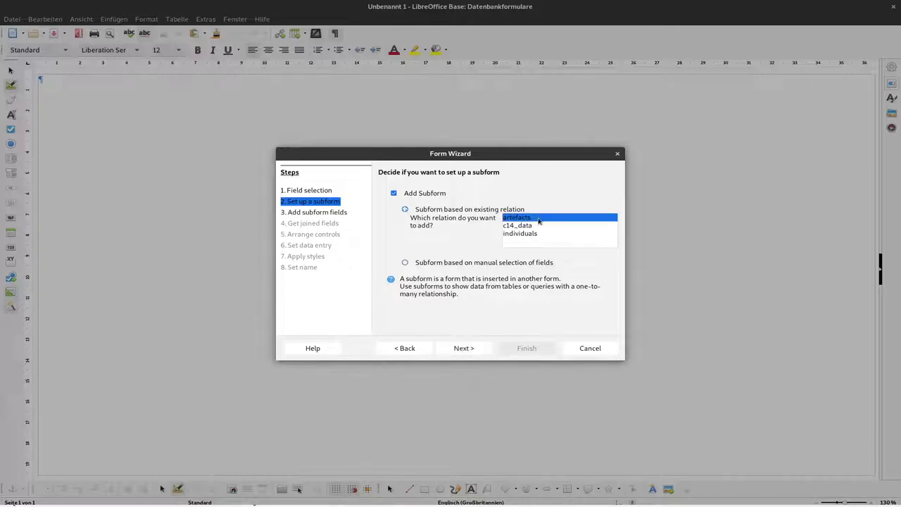
{"action": "left_click", "coordinate": [461, 348]}
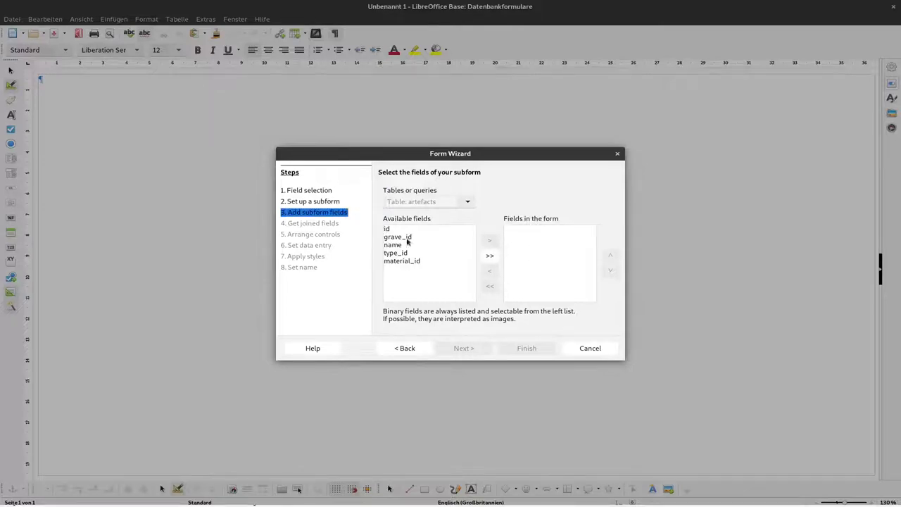
{"action": "left_click", "coordinate": [490, 259]}
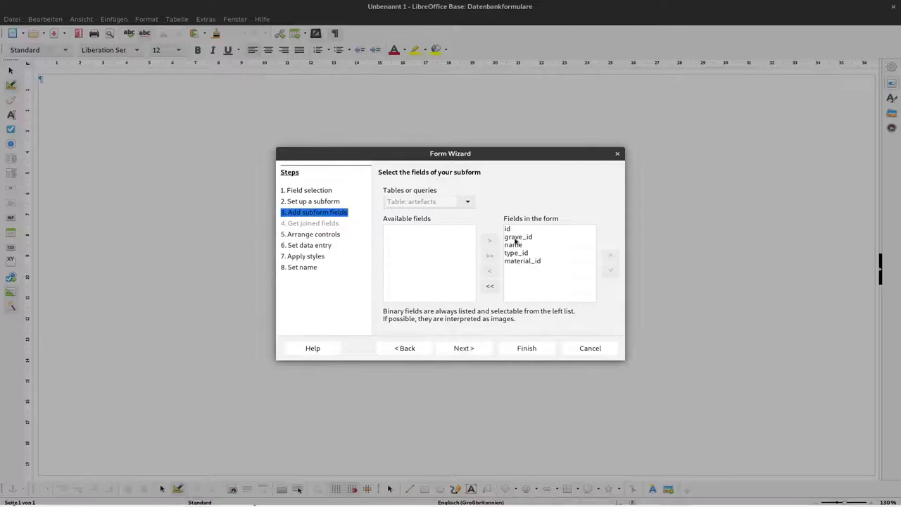
{"action": "left_click", "coordinate": [515, 240]}
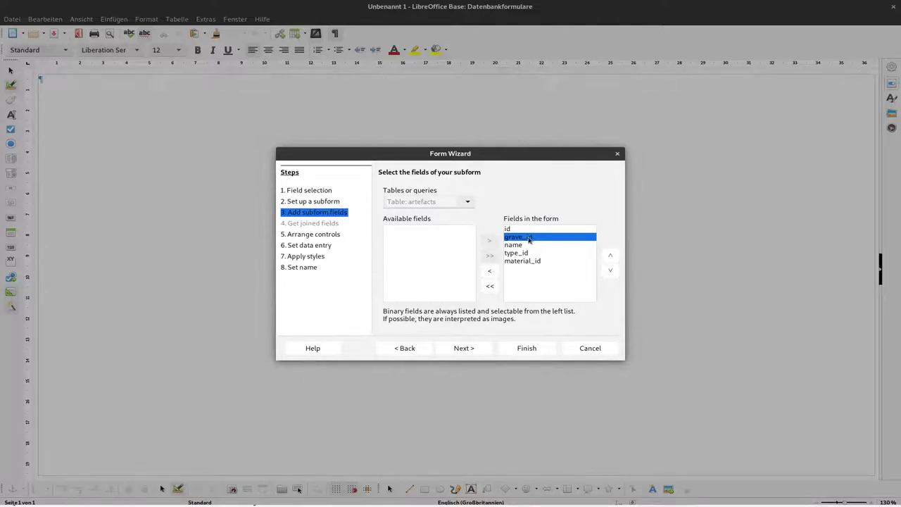
{"action": "left_click", "coordinate": [464, 348]}
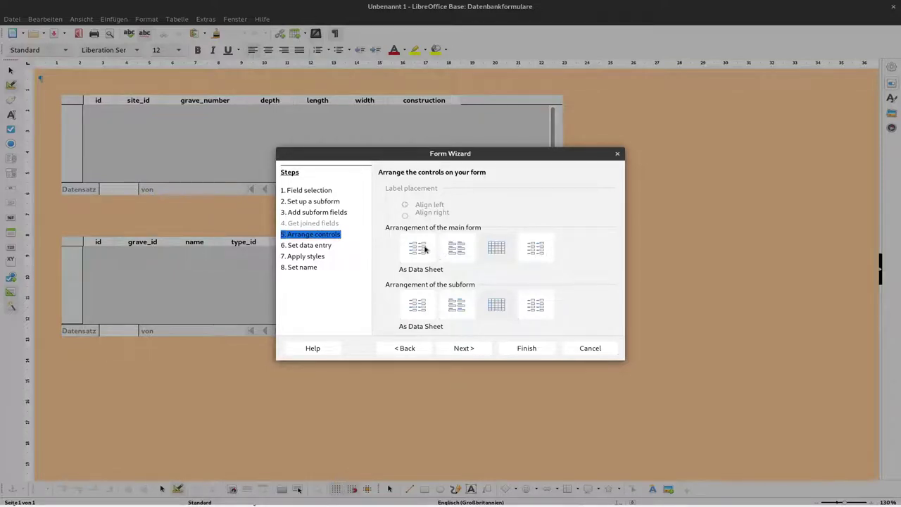
- Arrange the main form as Columnar - Labels on Top and the subform as Data Sheet
{"action": "left_click", "coordinate": [458, 249]}
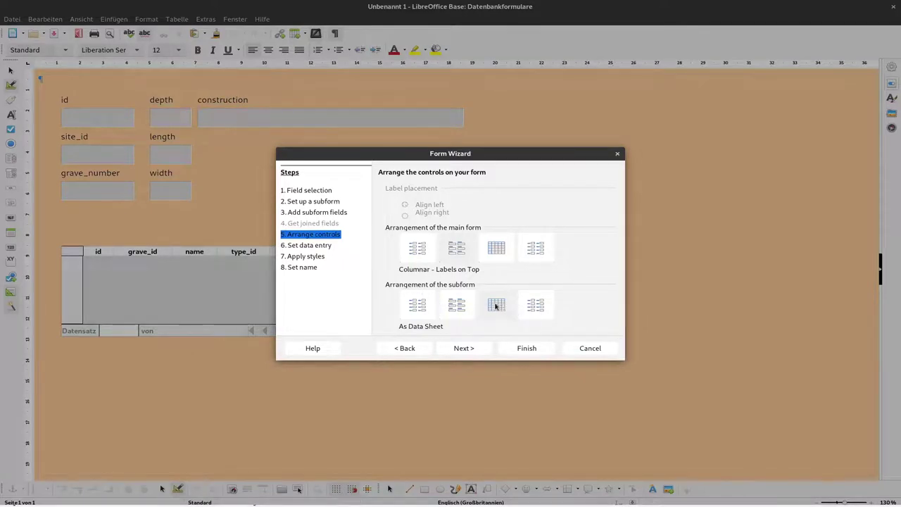
{"action": "left_click", "coordinate": [433, 307]}
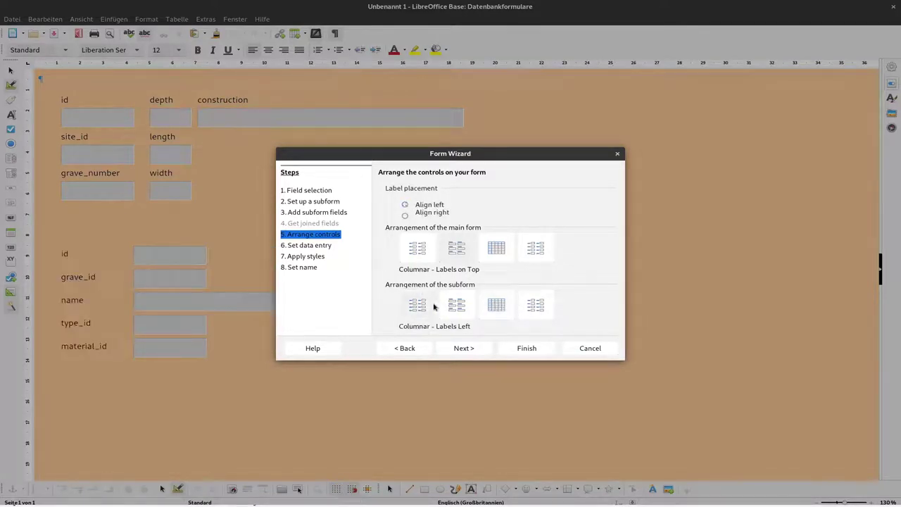
{"action": "left_click", "coordinate": [456, 307]}
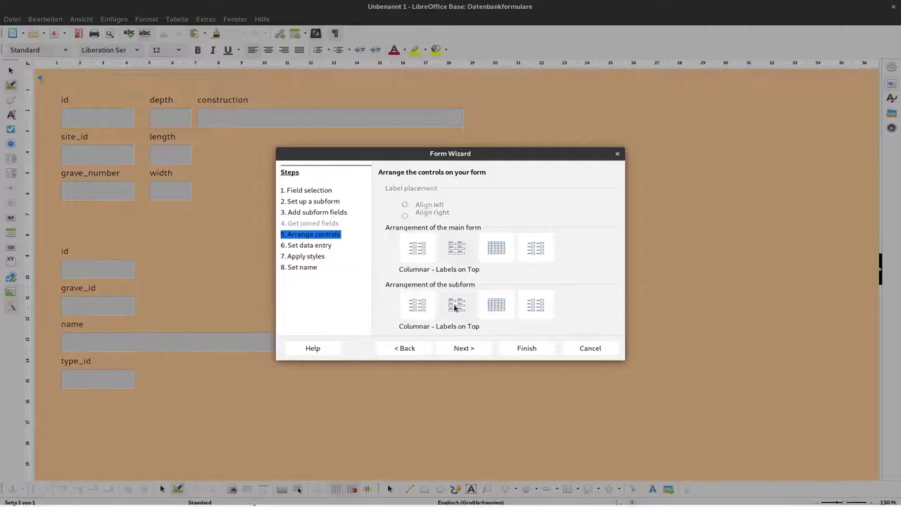
{"action": "left_click", "coordinate": [502, 307]}
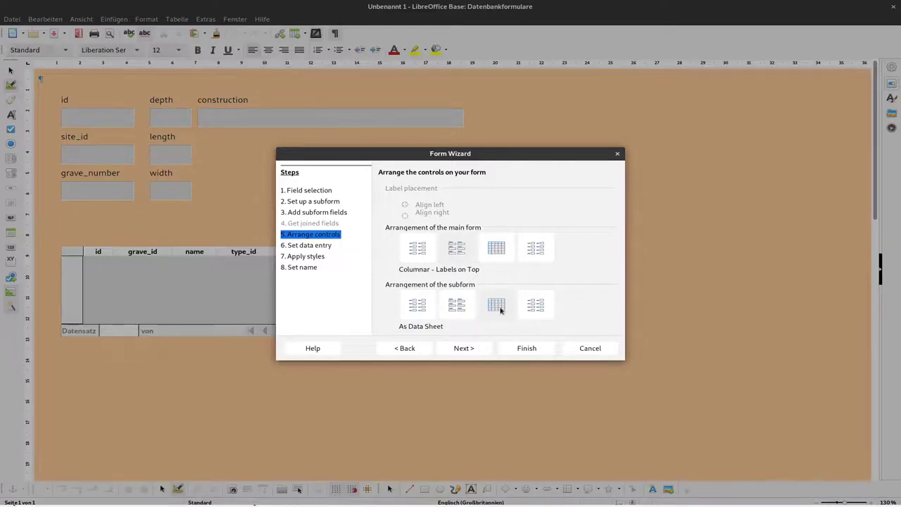
{"action": "left_click", "coordinate": [465, 348]}
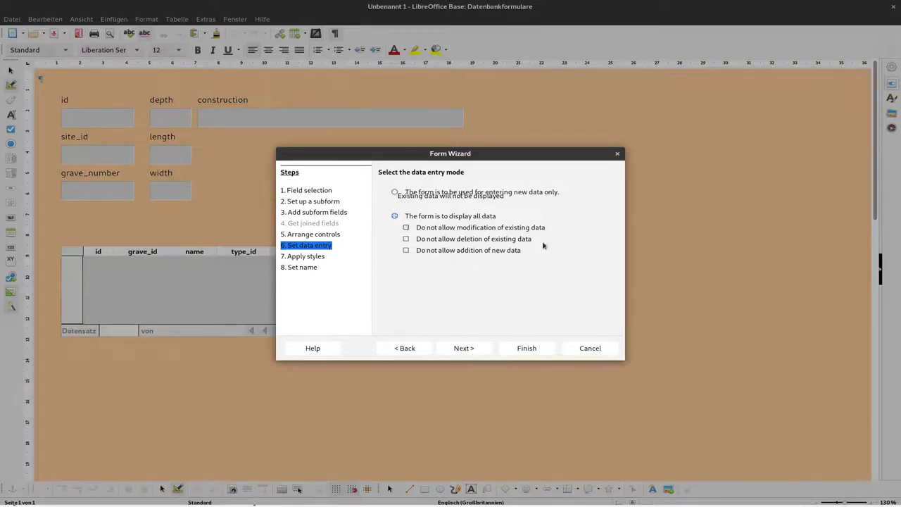
- Apply the Hellgrau style with flat field borders and create the form as graves, opening it to work with
{"action": "left_click", "coordinate": [478, 348]}
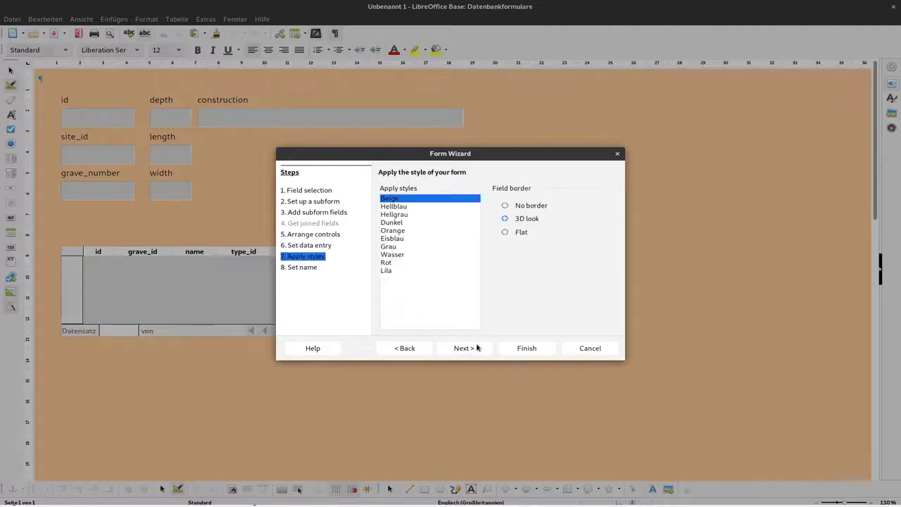
{"action": "left_click", "coordinate": [405, 216]}
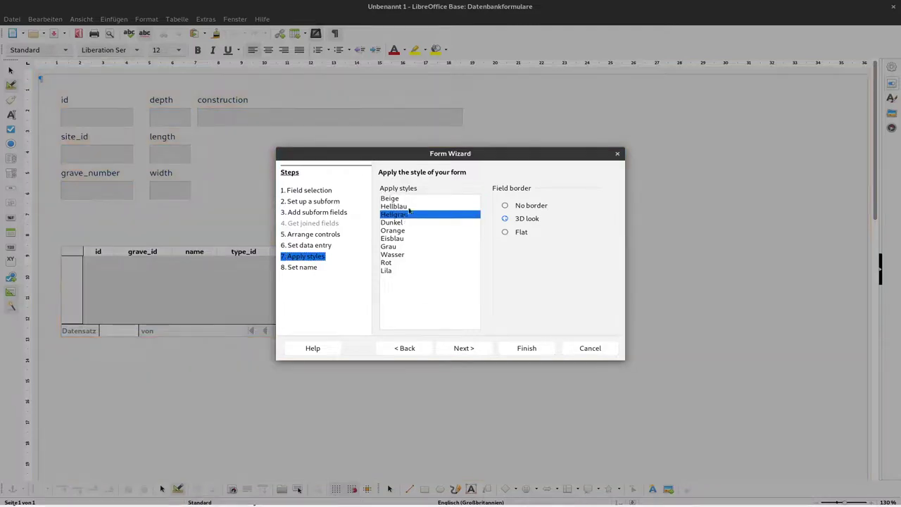
{"action": "left_click", "coordinate": [408, 206]}
{"action": "left_click", "coordinate": [408, 214]}
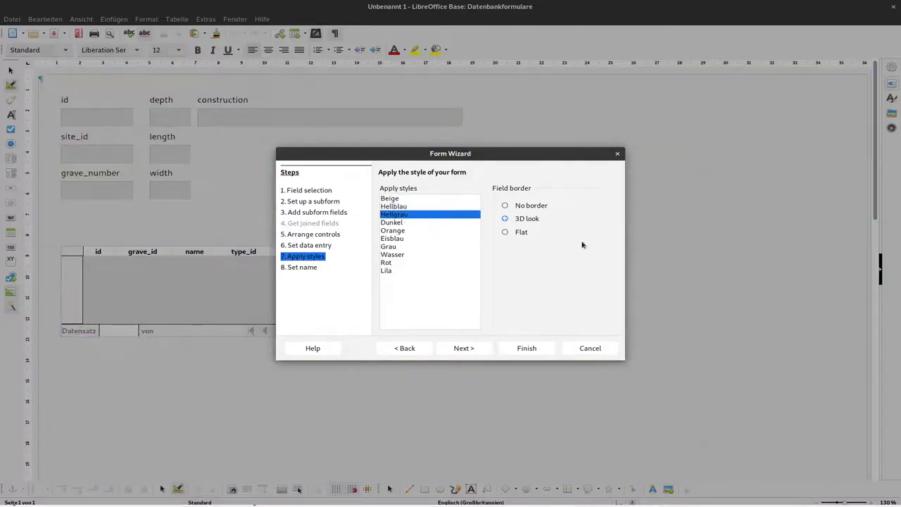
{"action": "left_click", "coordinate": [521, 234]}
{"action": "left_click", "coordinate": [474, 348]}
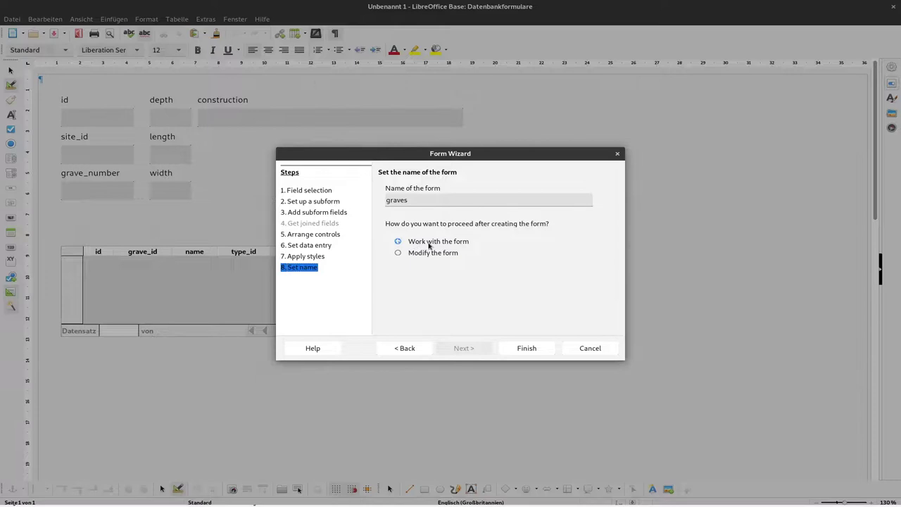
{"action": "left_click", "coordinate": [527, 348]}
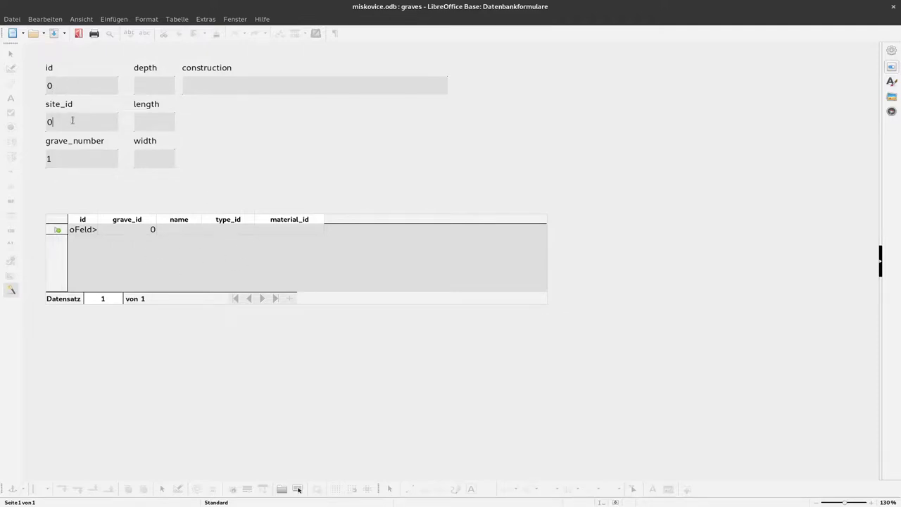
- Clear the grave record's site_id and enter depth 3.5, length 2.5 and width 1.3
{"action": "double_click", "coordinate": [72, 120]}
{"action": "key", "text": "Delete"}
{"action": "left_click", "coordinate": [80, 159]}
{"action": "key", "text": "BackSpace"}
{"action": "left_click", "coordinate": [157, 86]}
{"action": "type", "text": "3.5"}
{"action": "type", "text": ".3"}
- Enter an artefact named needle in the subform and move on to the next artefact's name
{"action": "type", "text": "nee"}
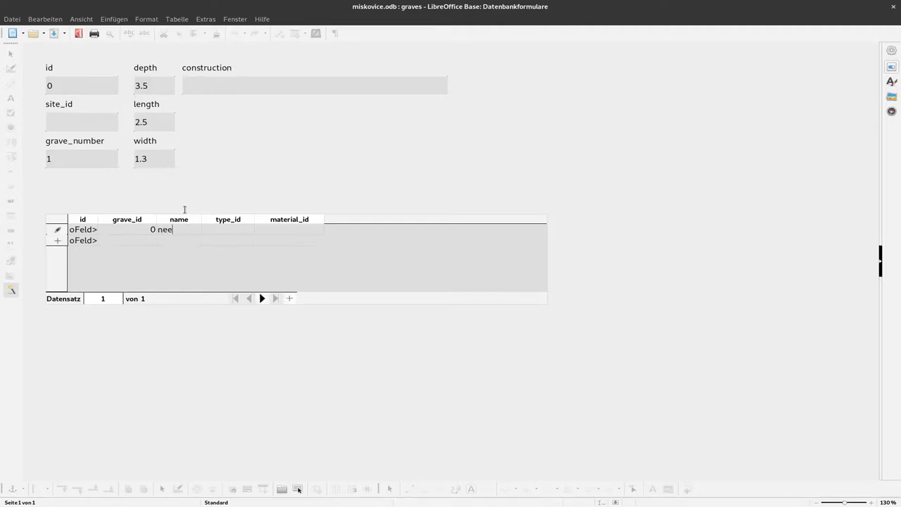
{"action": "type", "text": "dle"}
{"action": "left_click", "coordinate": [172, 241]}
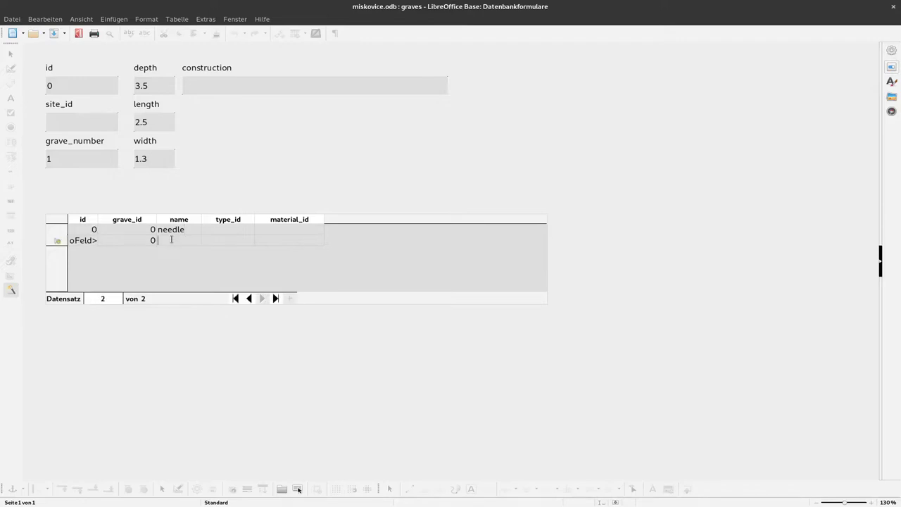